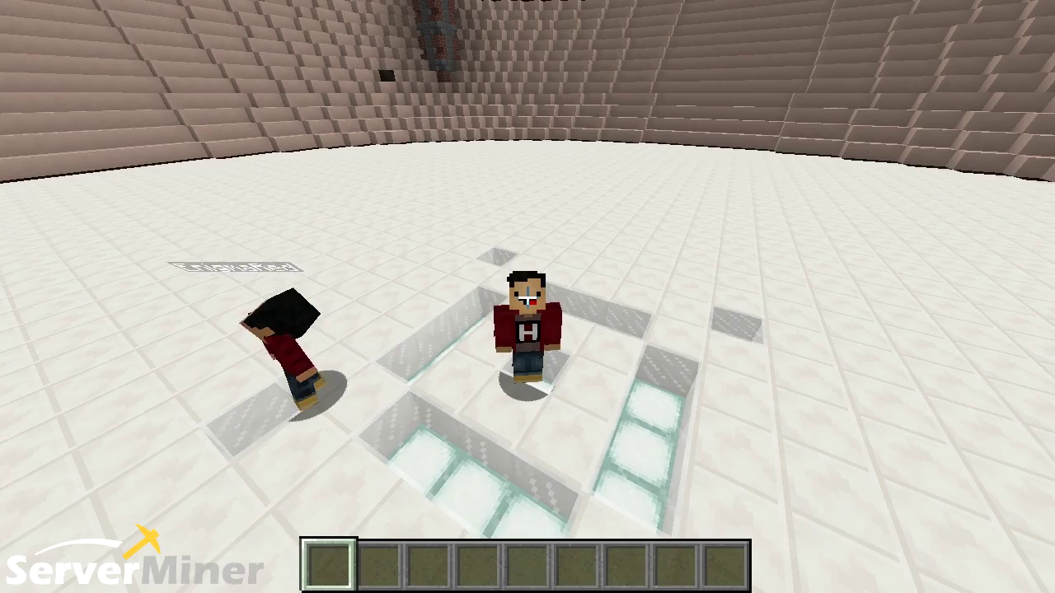
{"action": "key", "text": "w"}
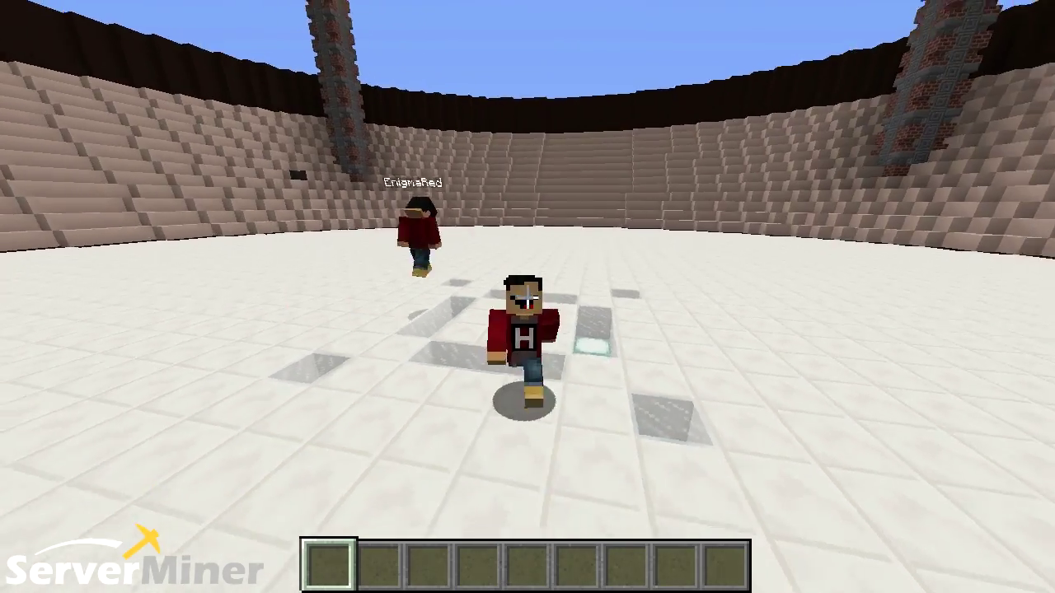
{"action": "key", "text": "s"}
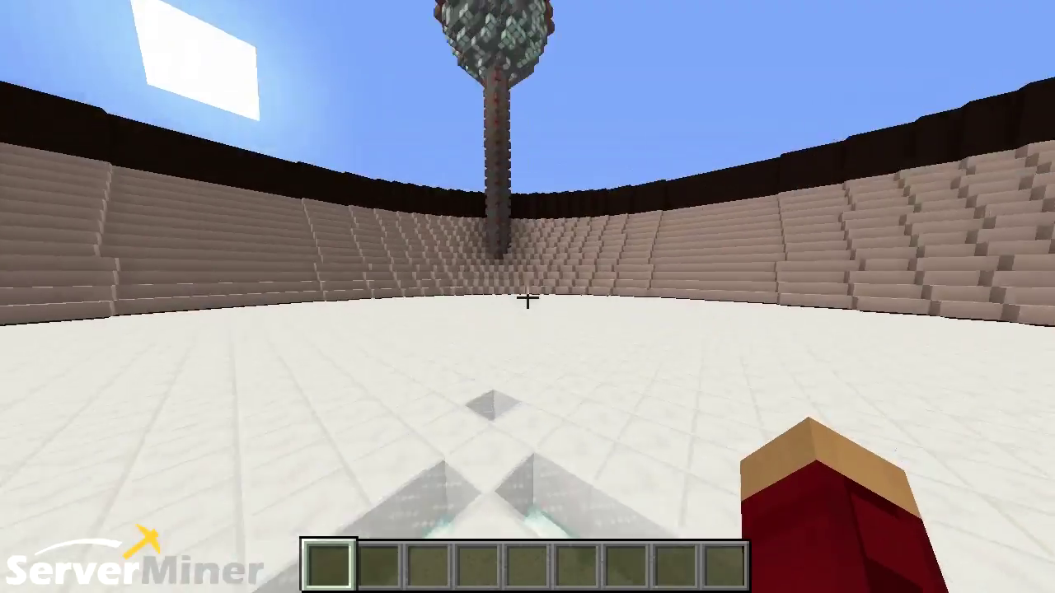
{"action": "key", "text": "w"}
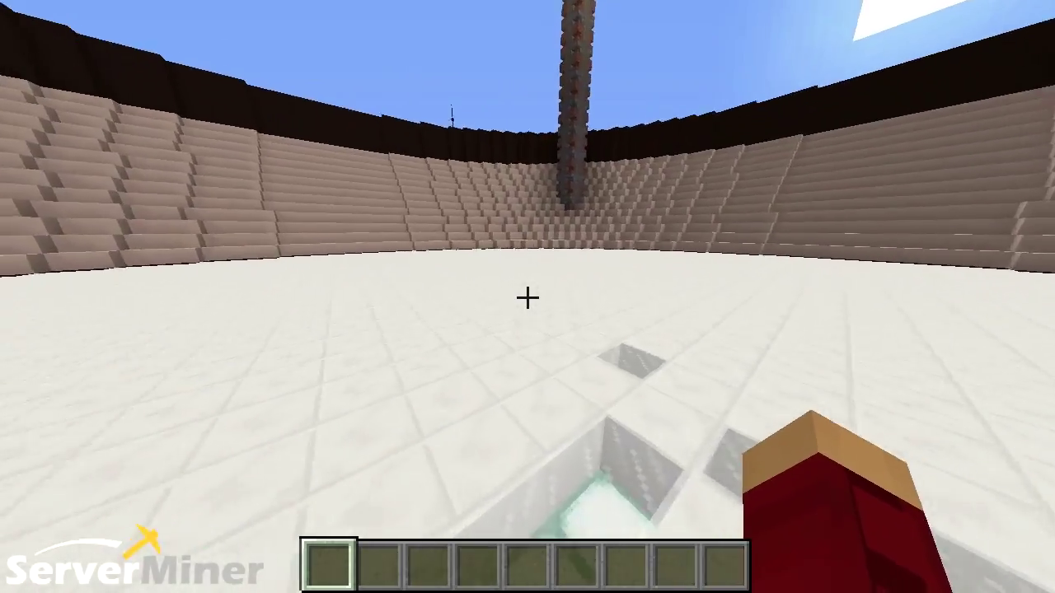
{"action": "key", "text": "w"}
{"action": "key", "text": "s"}
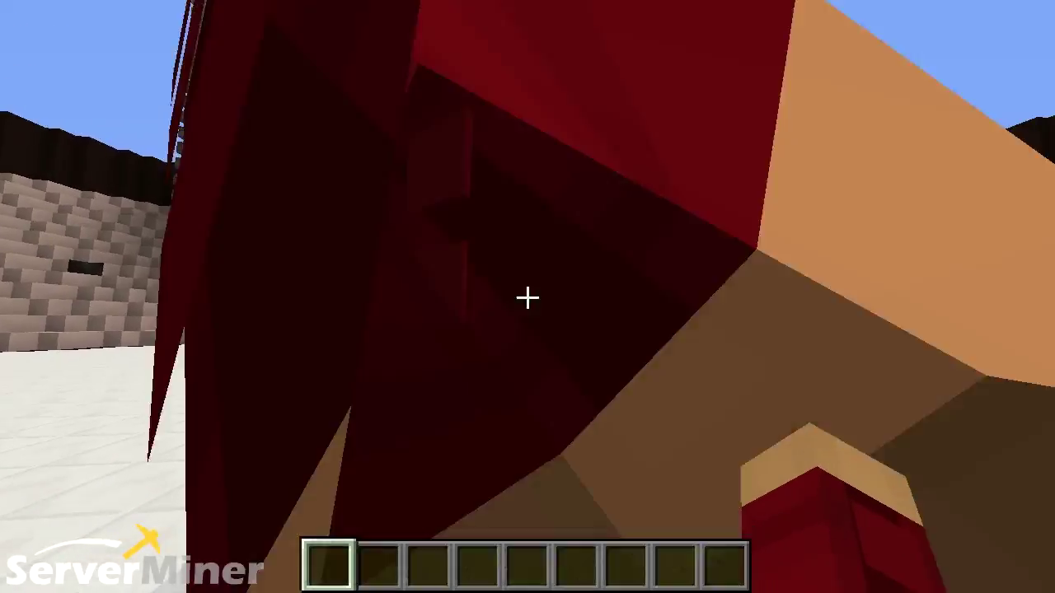
- Set your own player's nickname to EnigmaPoop with the /nick command and send the test chat message "fdsagfdsag"
{"action": "key", "text": "slash"}
{"action": "type", "text": "nick"}
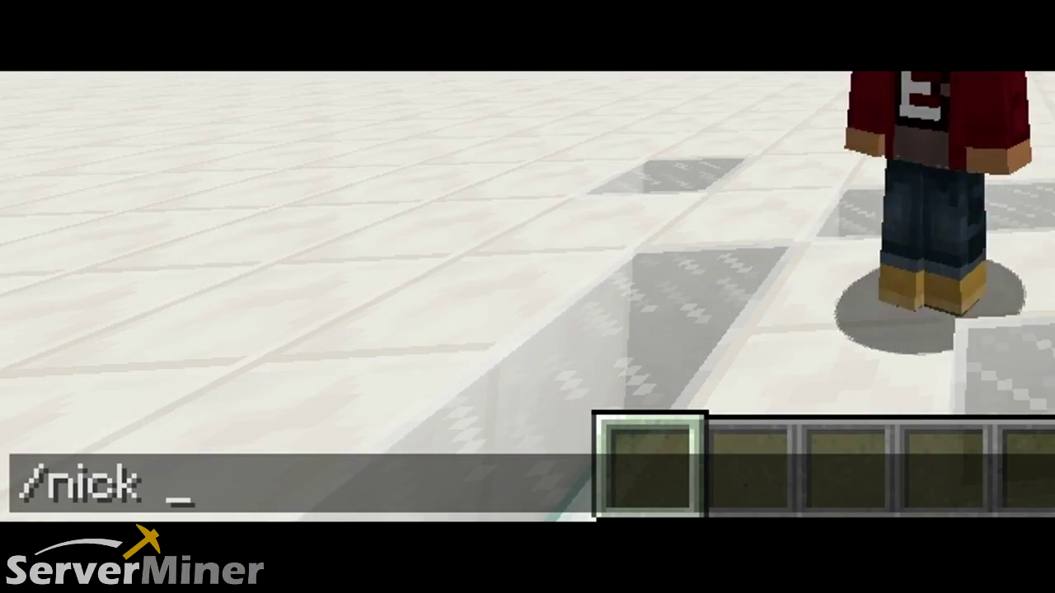
{"action": "type", "text": " HawkMC EnigmaPoop"}
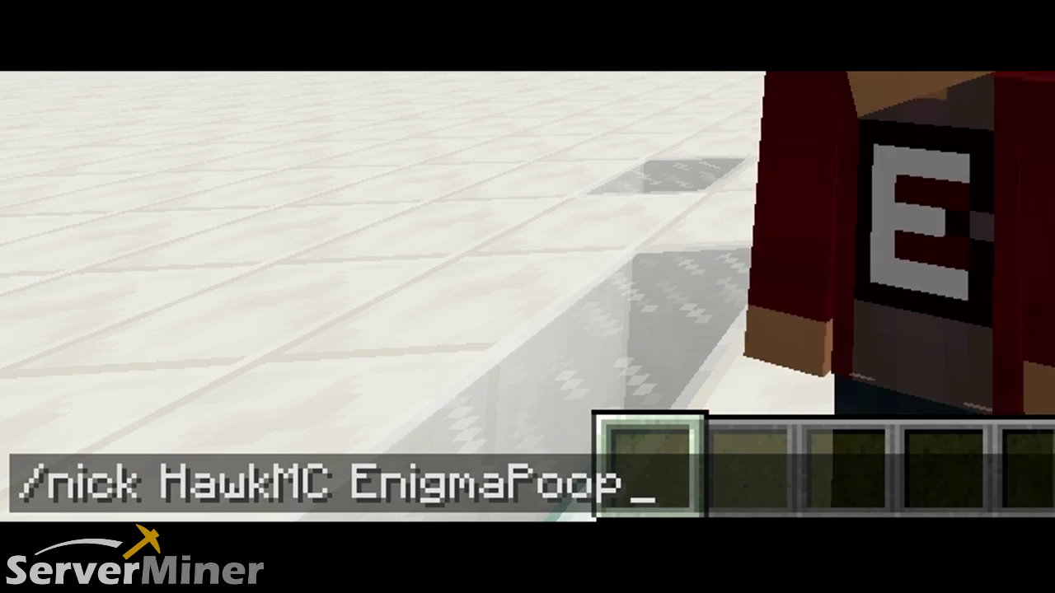
{"action": "key", "text": "Return"}
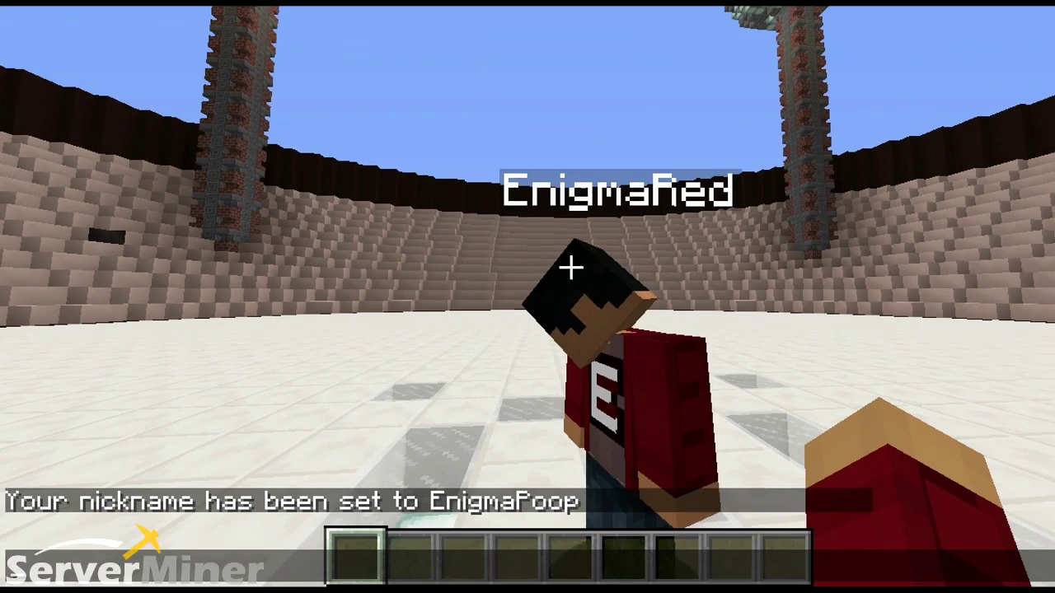
{"action": "type", "text": "fdsagfdsag"}
{"action": "key", "text": "Return"}
{"action": "key", "text": "w"}
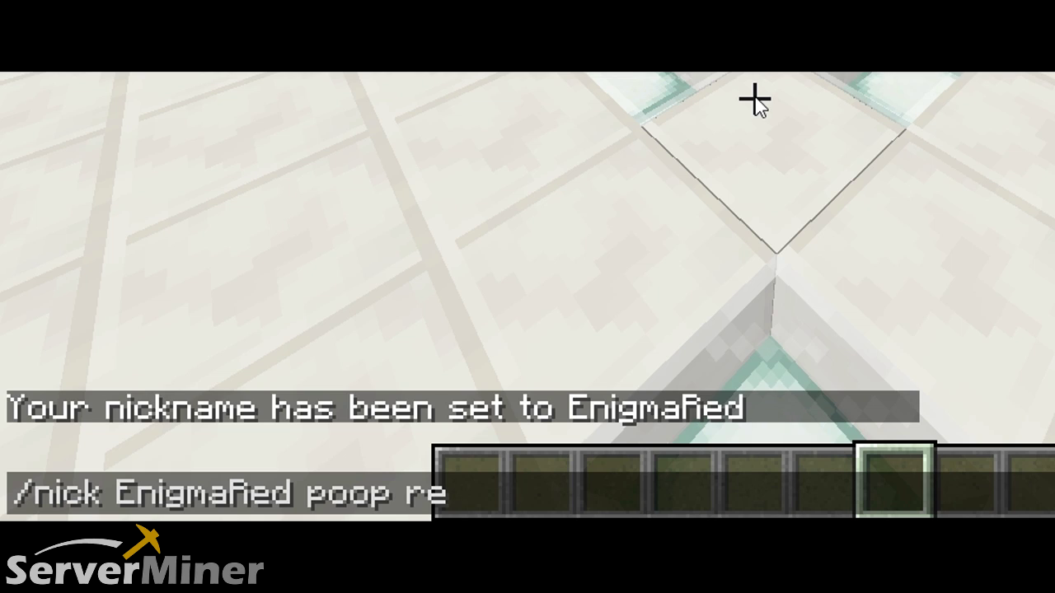
- Try to give the player the nickname poop with the color reset, and review the list of valid nickname colors
{"action": "key", "text": "Return"}
{"action": "key", "text": "t"}
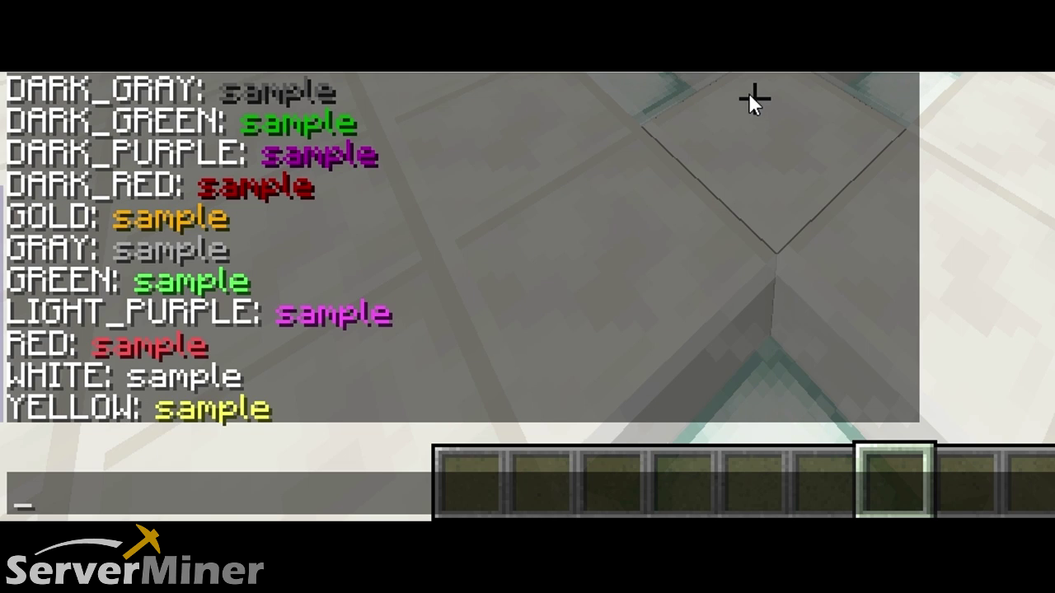
{"action": "scroll", "coordinate": [647, 245], "scroll_direction": "up", "scroll_amount": 7}
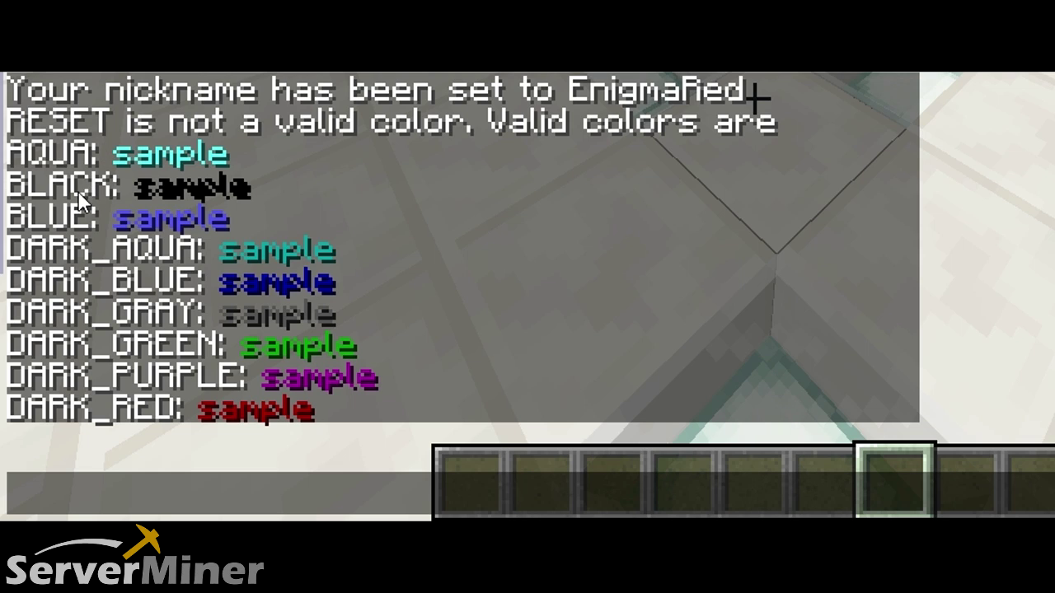
{"action": "scroll", "coordinate": [197, 286], "scroll_direction": "down", "scroll_amount": 1}
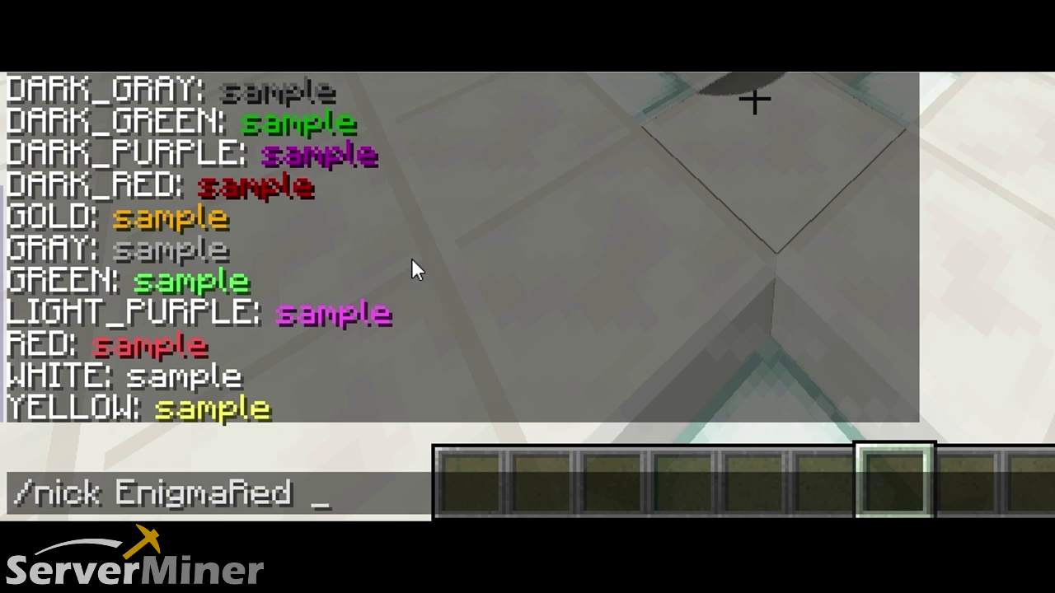
- Set the player's nickname to DeadPool in the color Dark_Red and send the chat message "hey you"
{"action": "type", "text": "DeadPool Dark_"}
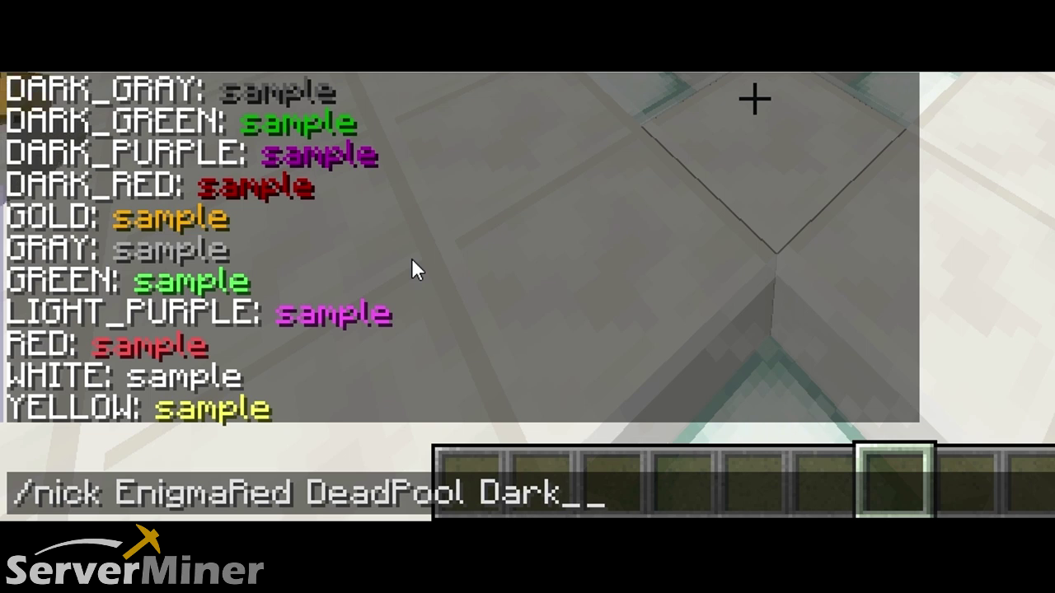
{"action": "type", "text": "Red"}
{"action": "key", "text": "Return"}
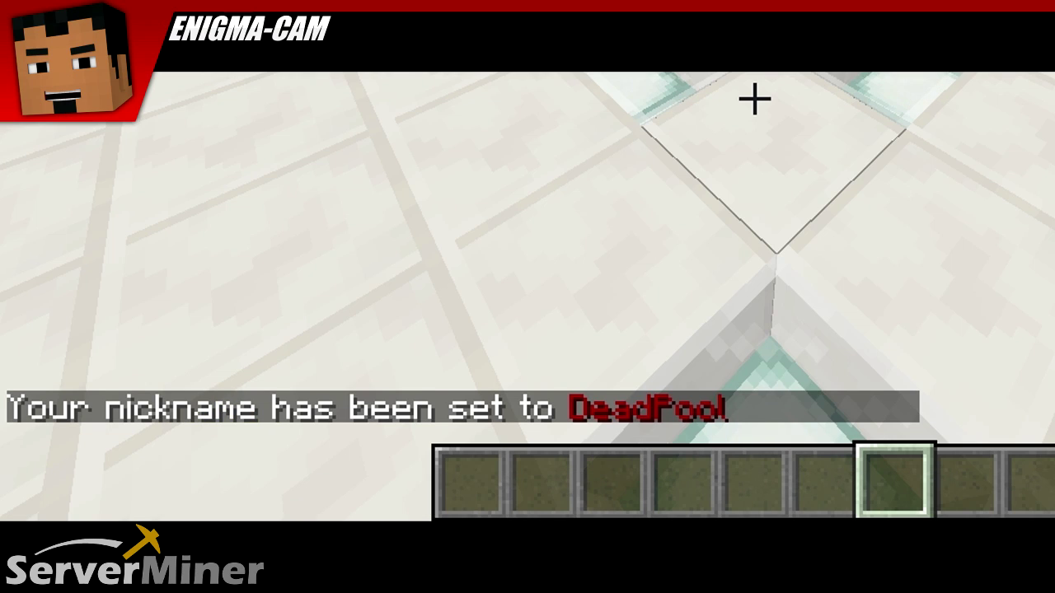
{"action": "key", "text": "t"}
{"action": "type", "text": "hey you"}
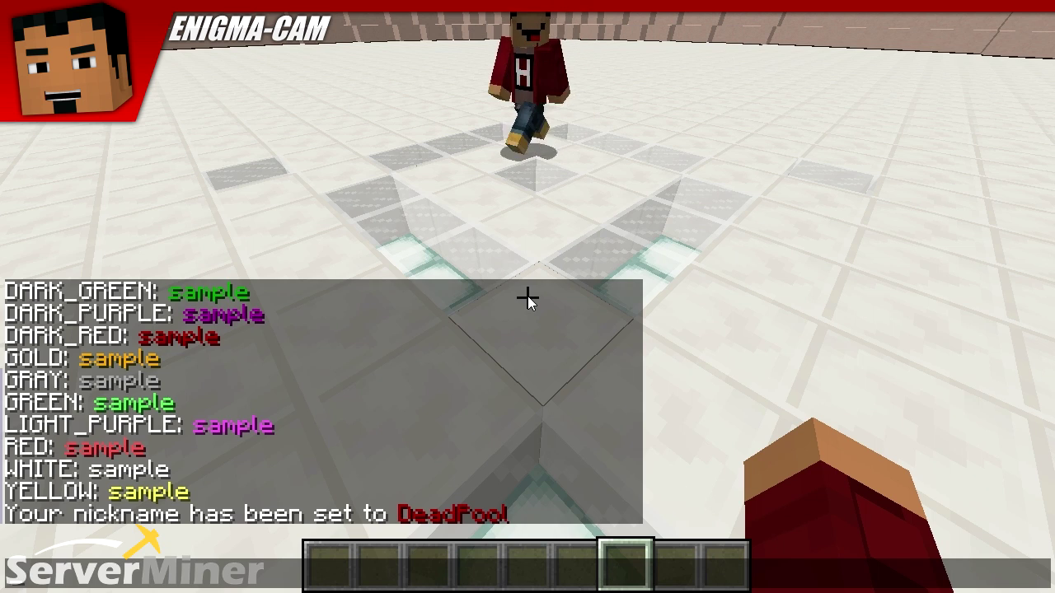
{"action": "key", "text": "Return"}
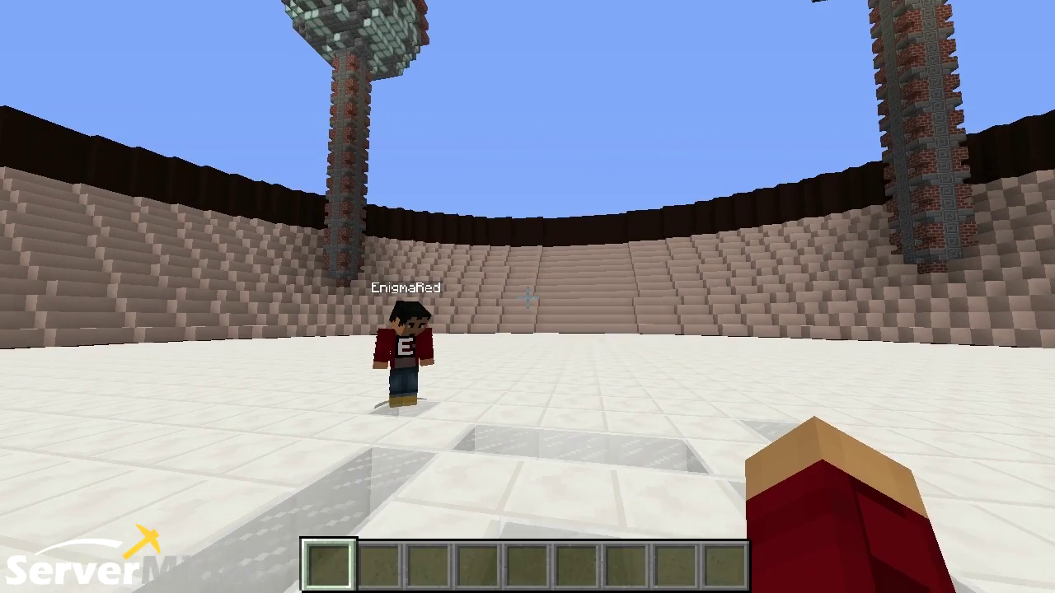
- Try to nickname your own player Poopstick in red with the made-up modifier gdhaugh to list the valid color modifiers
{"action": "key", "text": "slash"}
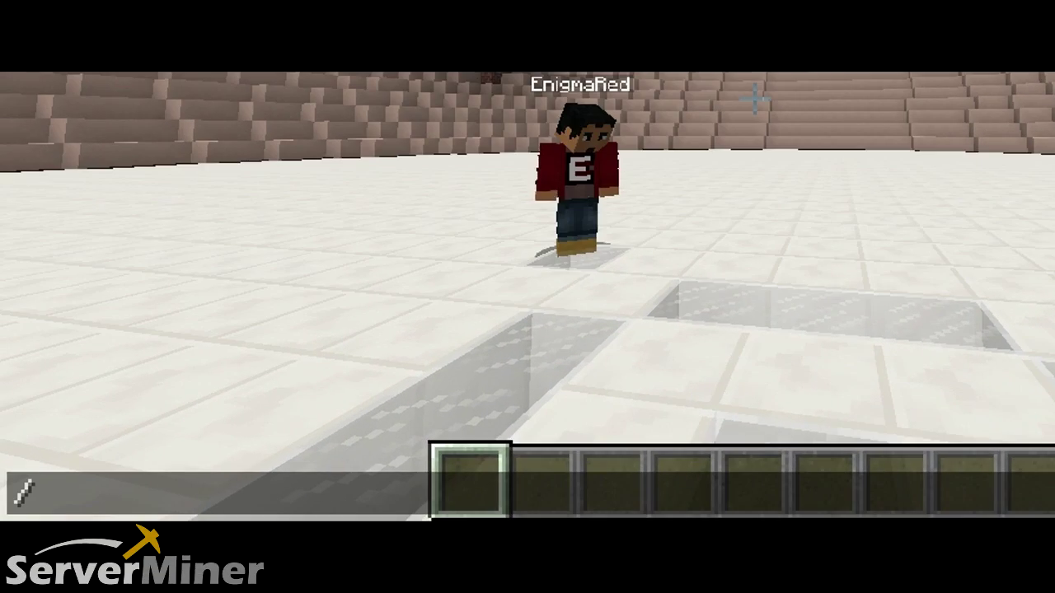
{"action": "type", "text": "nick"}
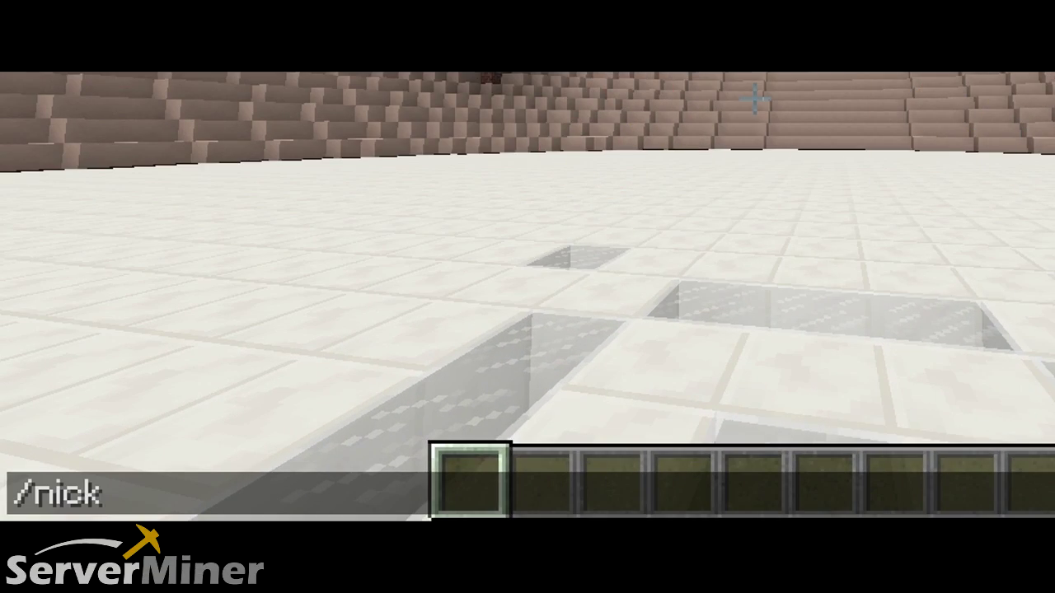
{"action": "type", "text": " HawkMC Poops"}
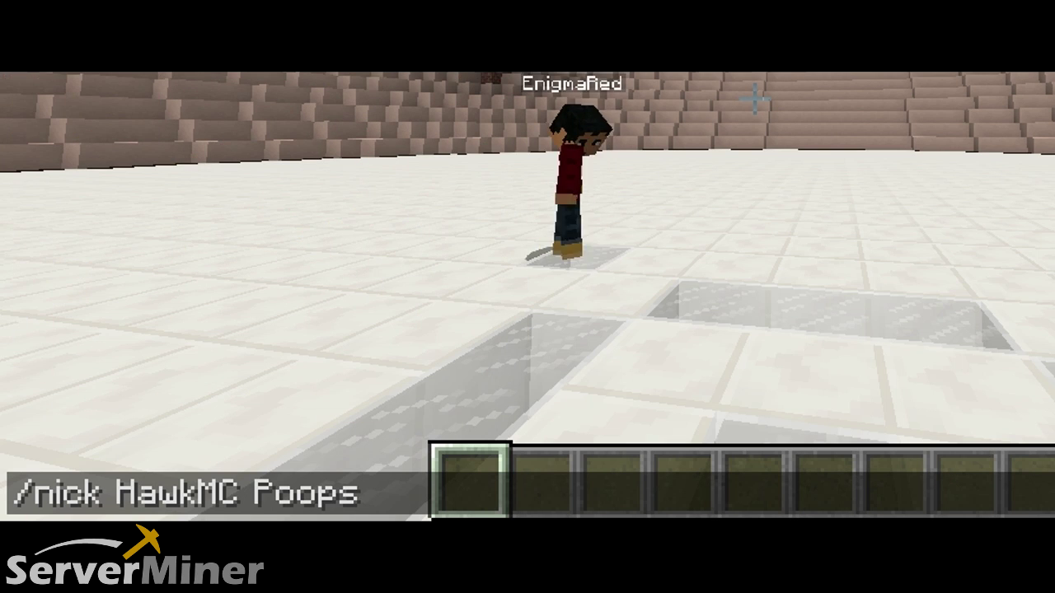
{"action": "type", "text": "tick red gdhaugh"}
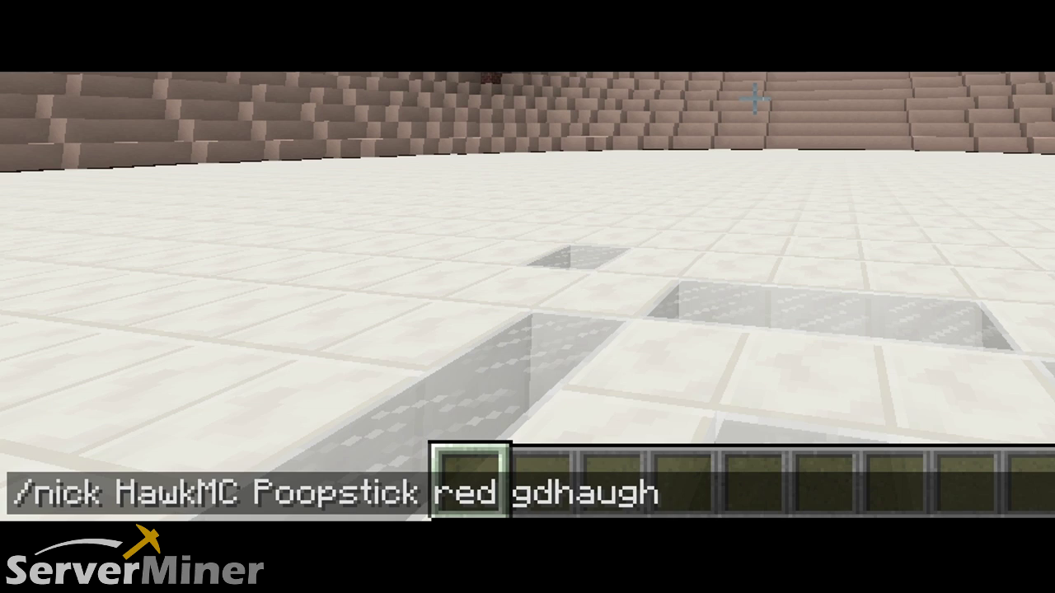
{"action": "key", "text": "Return"}
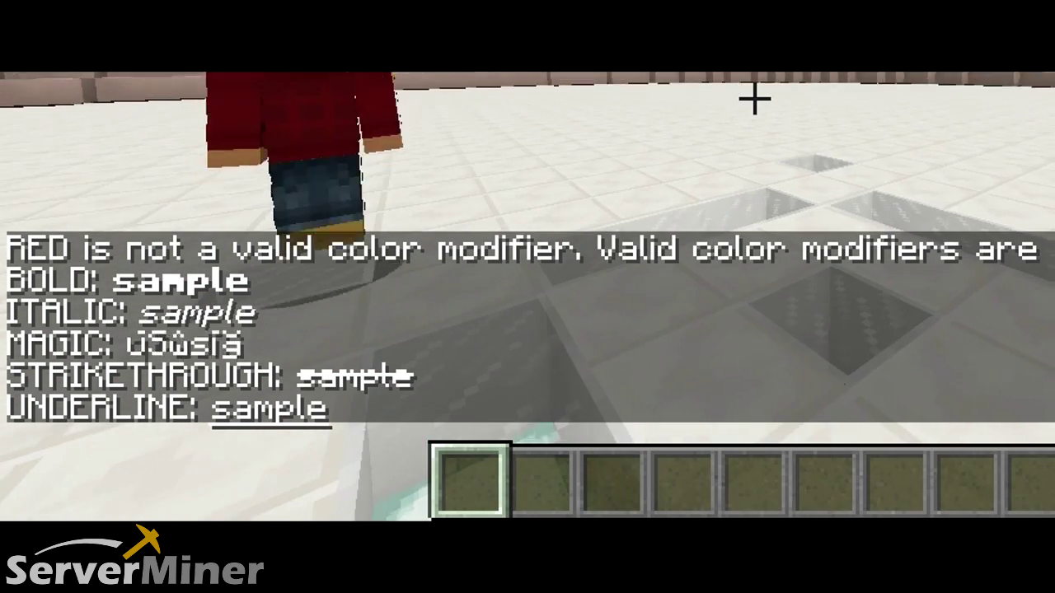
- Set your own nickname to Poopstick in red with the bold modifier and send the test chat message "gfdausg"
{"action": "key", "text": "t"}
{"action": "key", "text": "Up"}
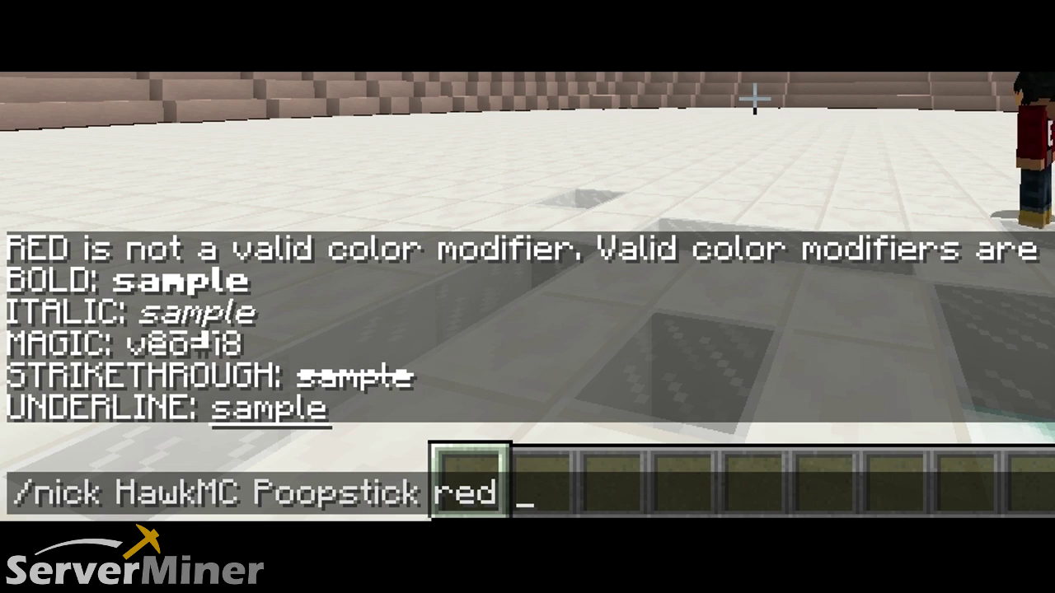
{"action": "type", "text": "bold"}
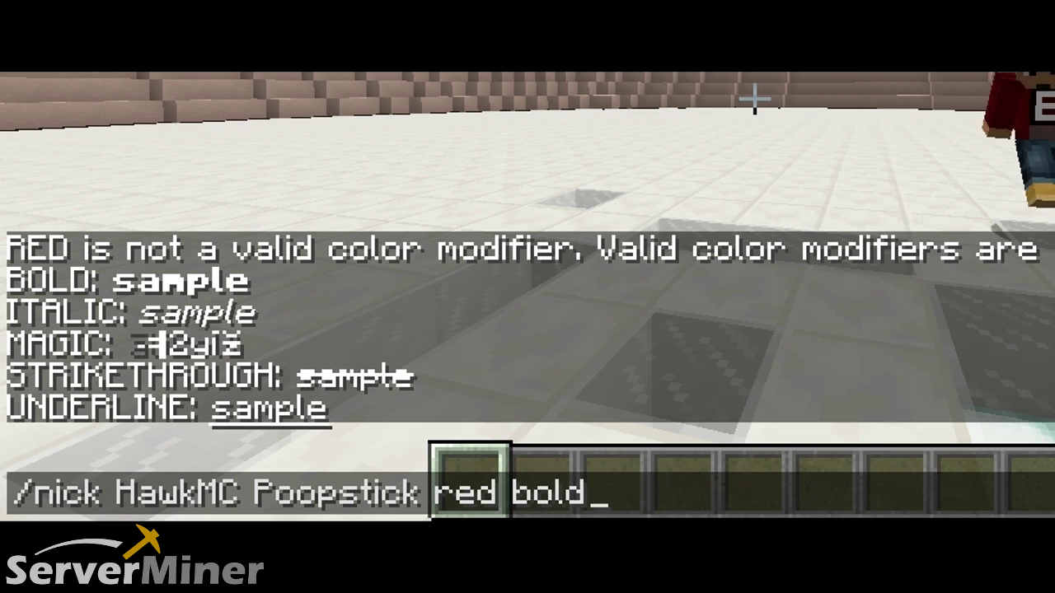
{"action": "key", "text": "Return"}
{"action": "type", "text": "tick> gfdausg"}
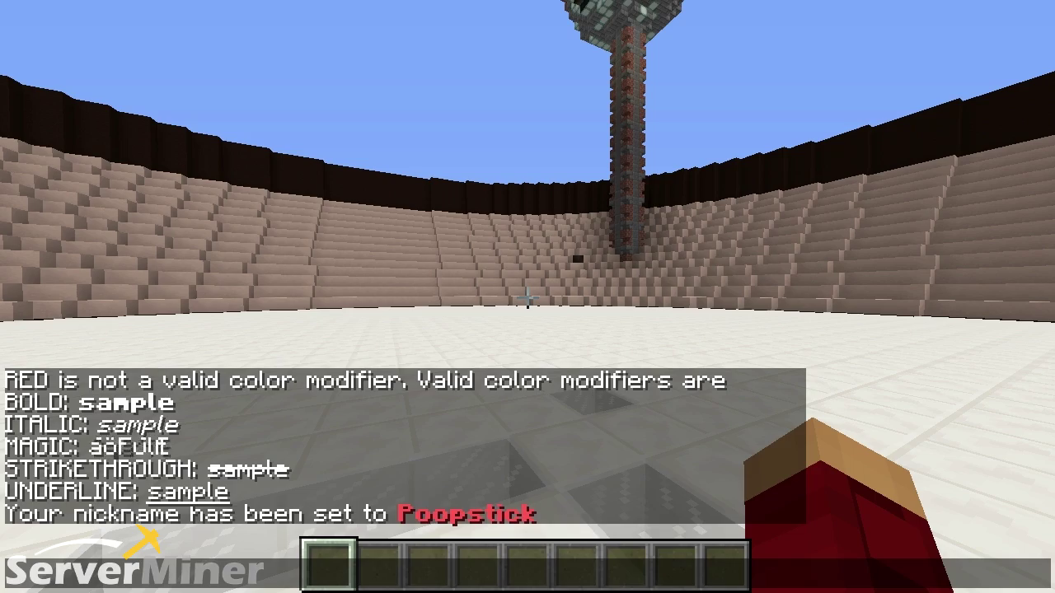
{"action": "key", "text": "Return"}
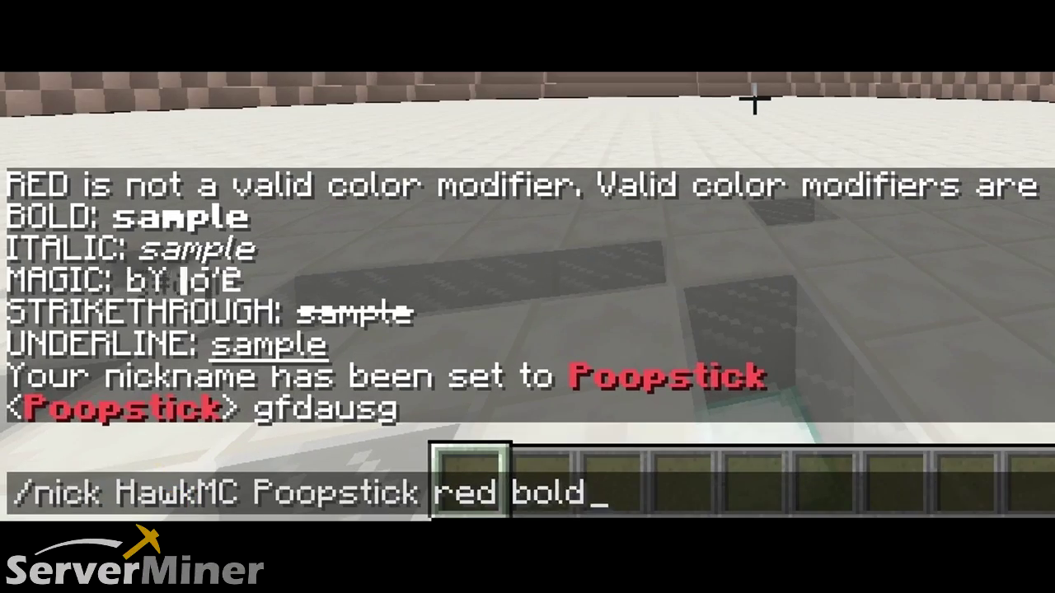
- Change the red Poopstick nickname's modifier to magic and send the test chat message "gdsagdasg"
{"action": "type", "text": "agic"}
{"action": "key", "text": "Return"}
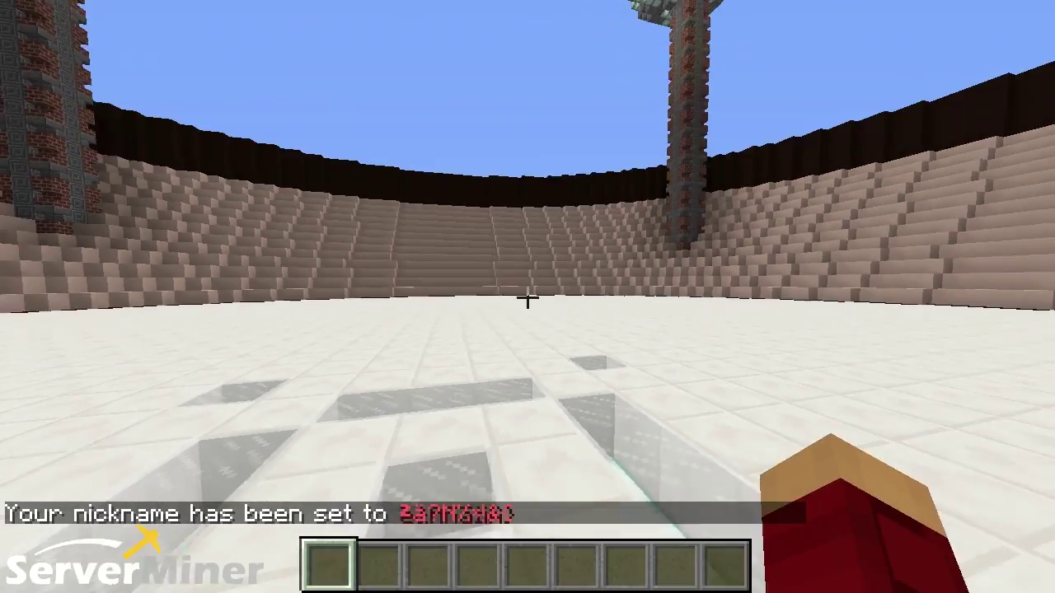
{"action": "type", "text": "t"}
{"action": "type", "text": "gdsagdasg"}
{"action": "key", "text": "Return"}
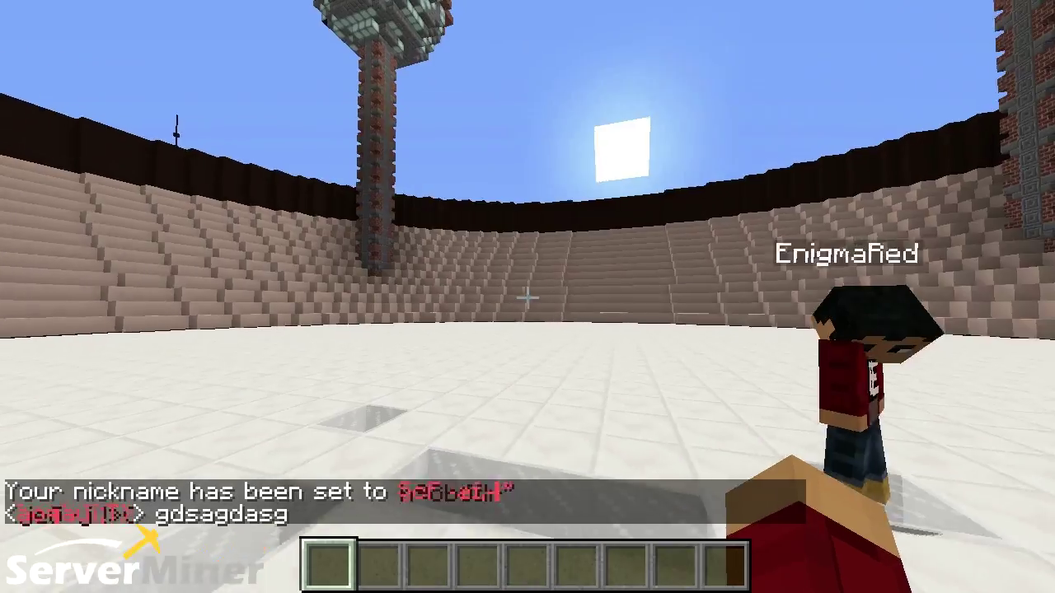
{"action": "key", "text": "w"}
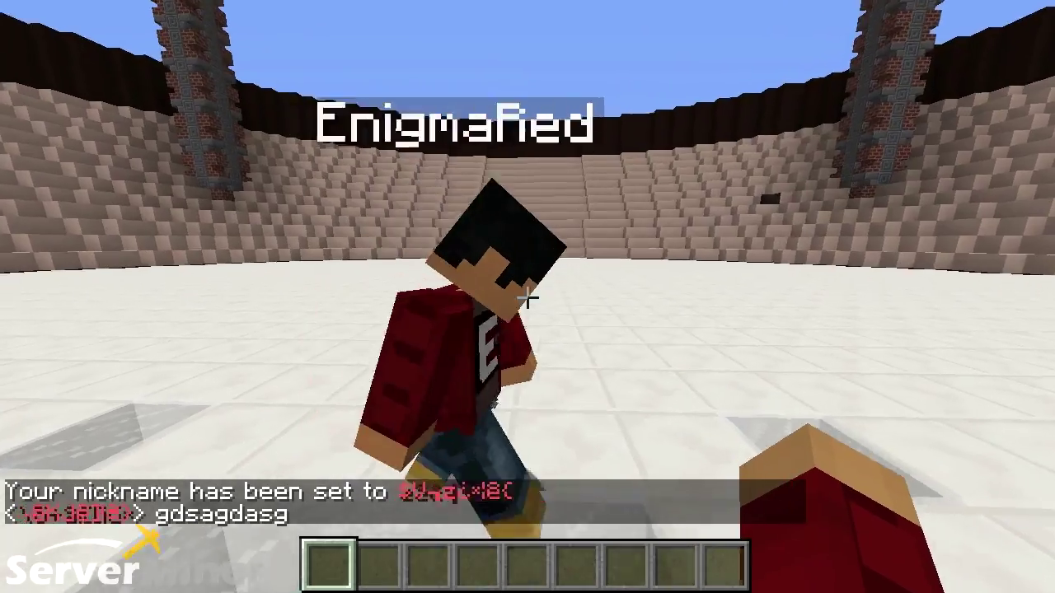
{"action": "key", "text": "s"}
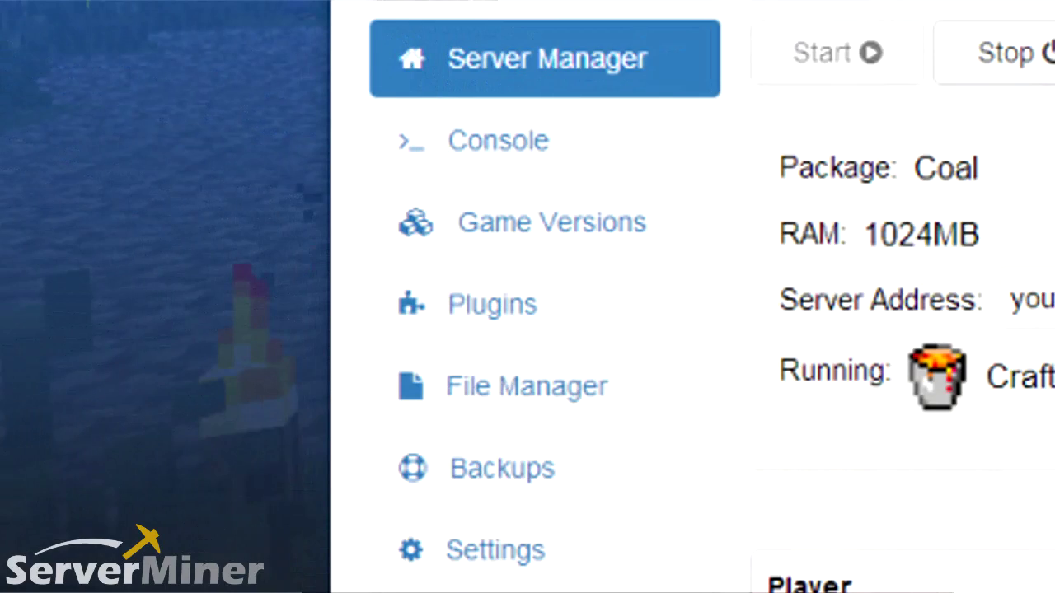
- Open the server's plugin installer and search the available plugins for "nicknames"
{"action": "left_click", "coordinate": [563, 309]}
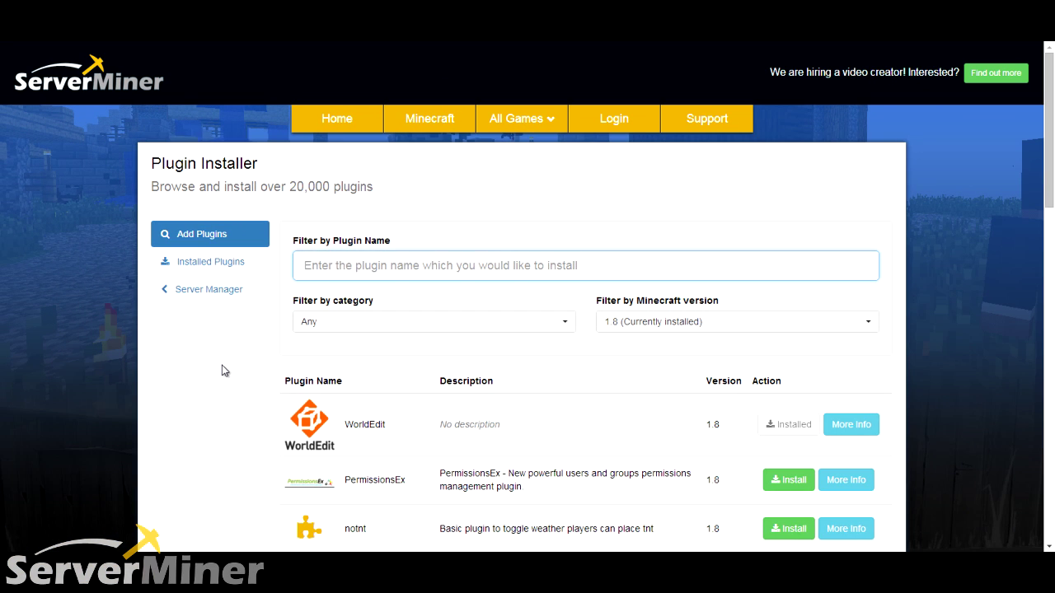
{"action": "type", "text": "nicknames"}
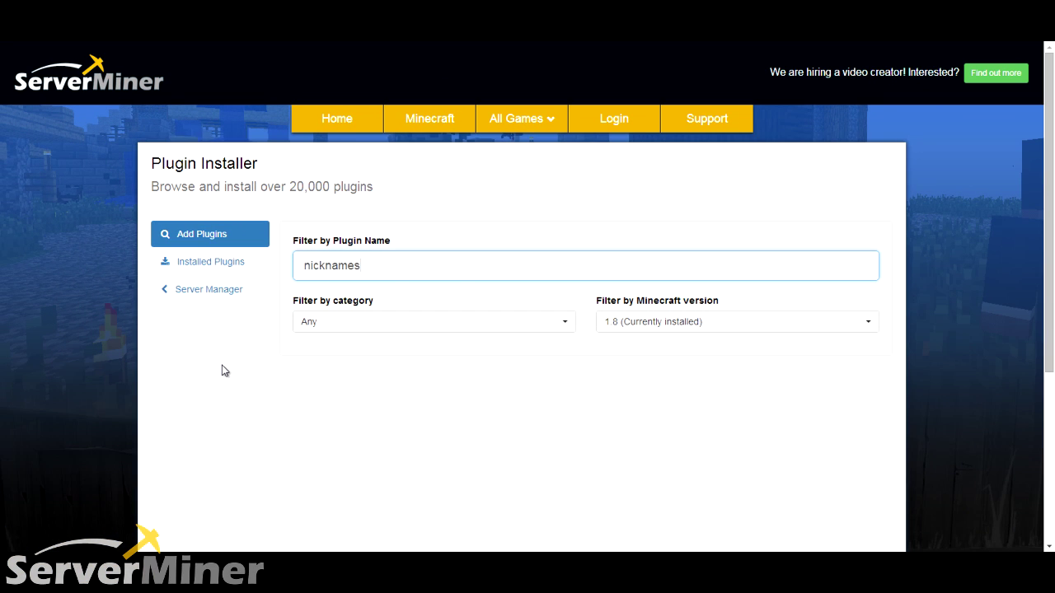
{"action": "scroll", "coordinate": [221, 371], "scroll_direction": "down", "scroll_amount": 2}
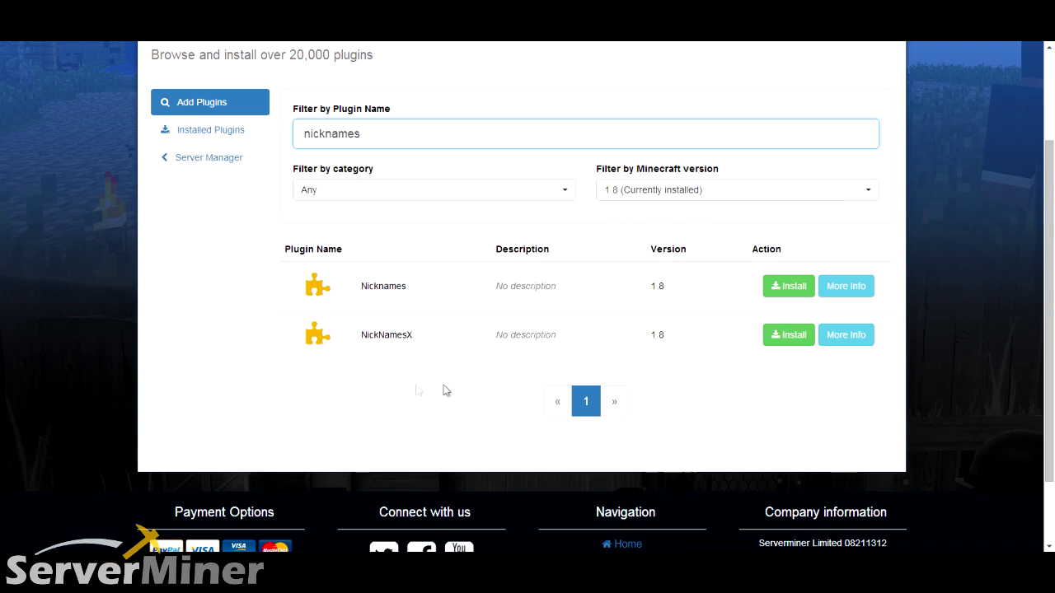